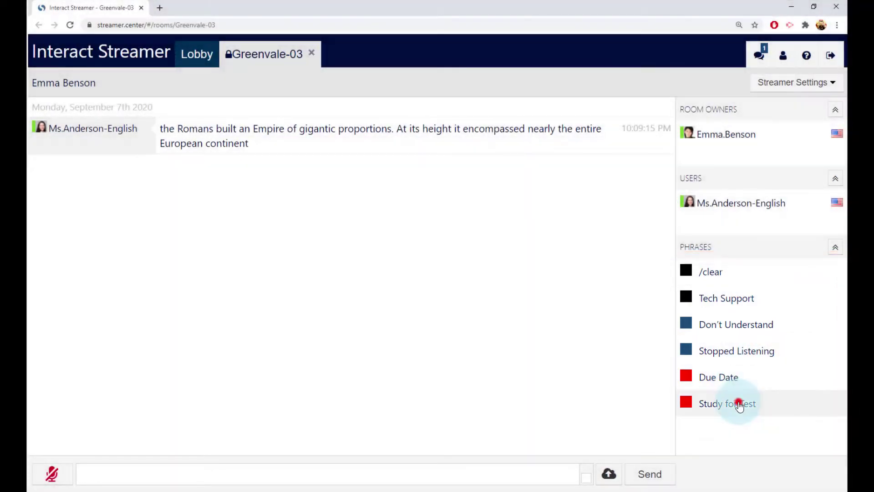
Add the Study for Test phrase to the transcript and send a note reading "This is important"
{"action": "double_click", "coordinate": [740, 405]}
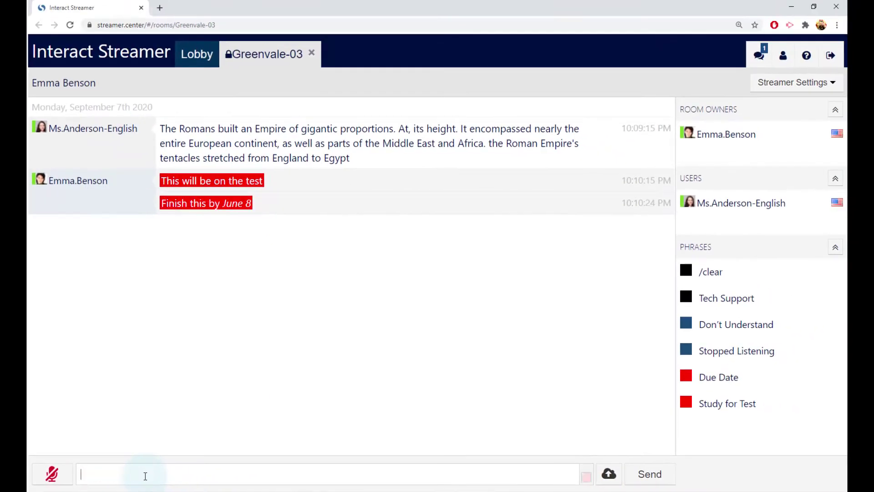
{"action": "type", "text": "This is im"}
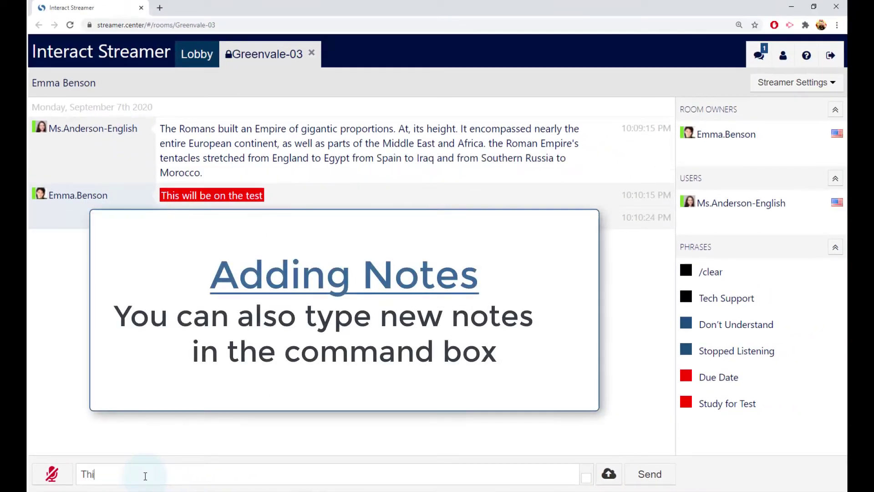
{"action": "type", "text": "portant"}
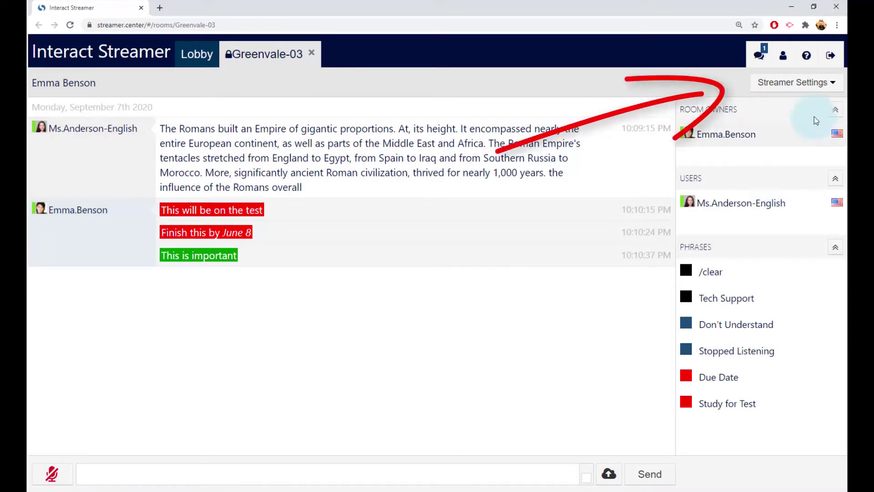
Download the last hour's transcript in DOCX format with a Medium summary included
{"action": "left_click", "coordinate": [833, 86]}
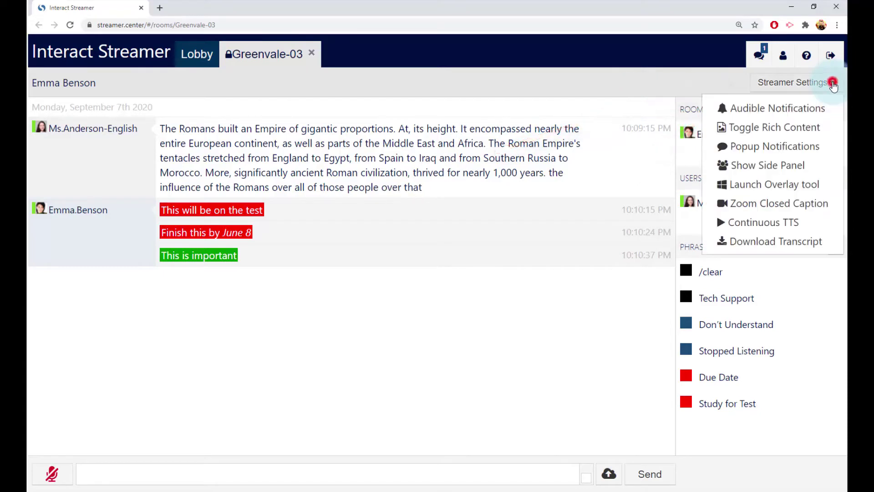
{"action": "left_click", "coordinate": [822, 239]}
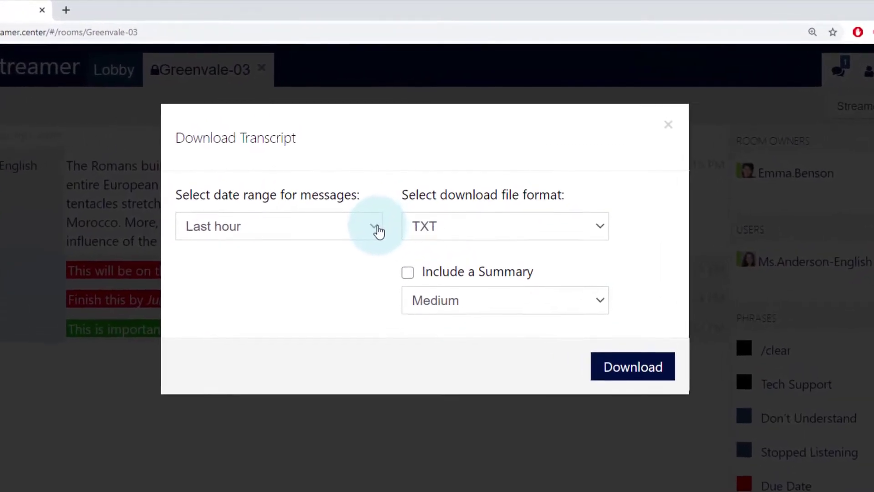
{"action": "left_click", "coordinate": [602, 227]}
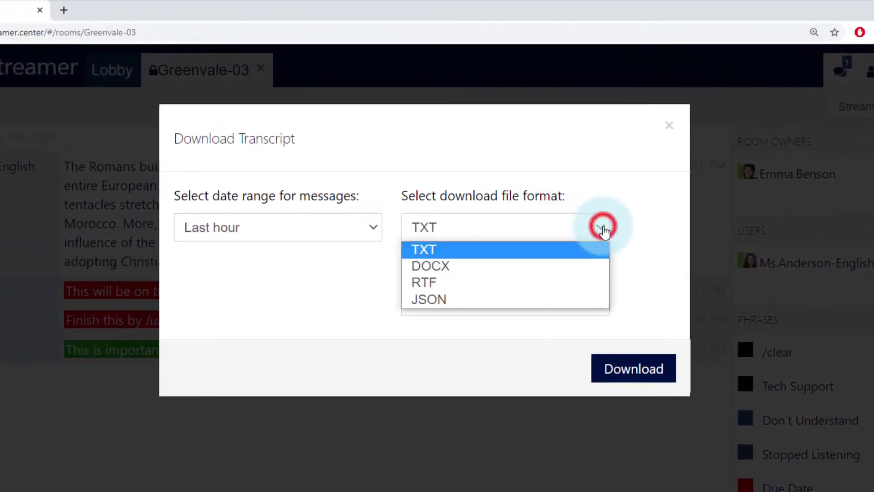
{"action": "left_click", "coordinate": [577, 268]}
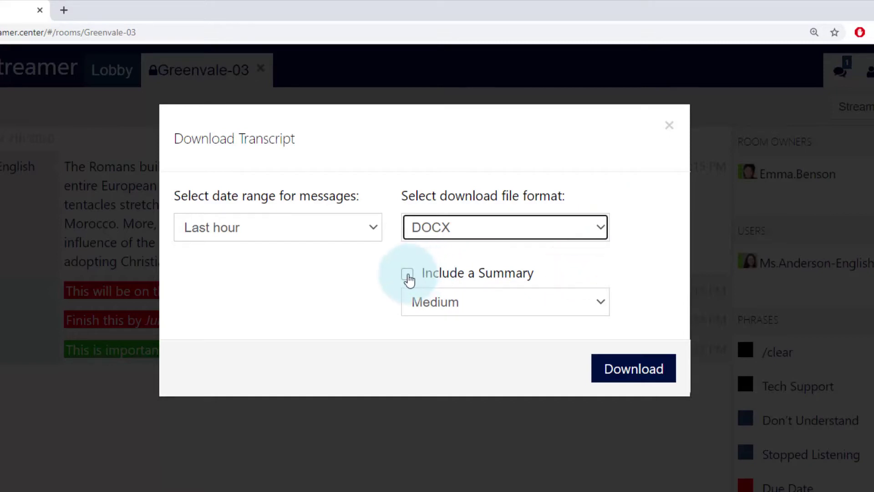
{"action": "left_click", "coordinate": [408, 275]}
{"action": "left_click", "coordinate": [601, 303]}
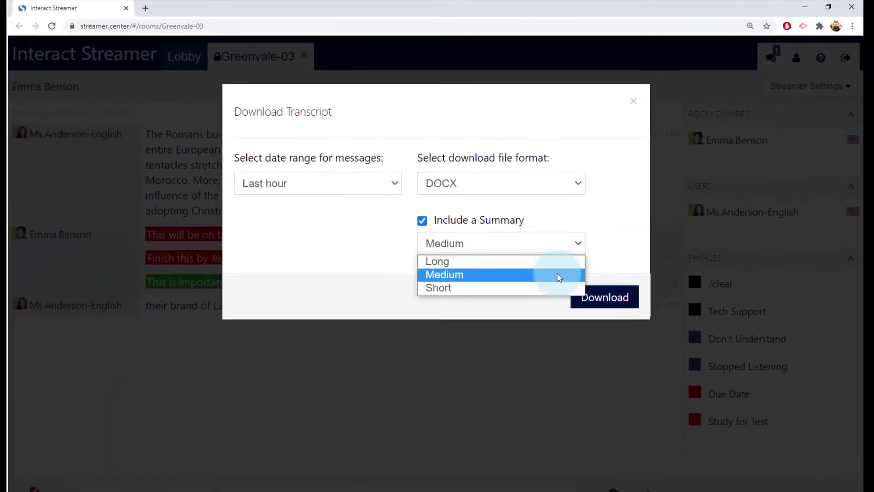
{"action": "left_click", "coordinate": [558, 274]}
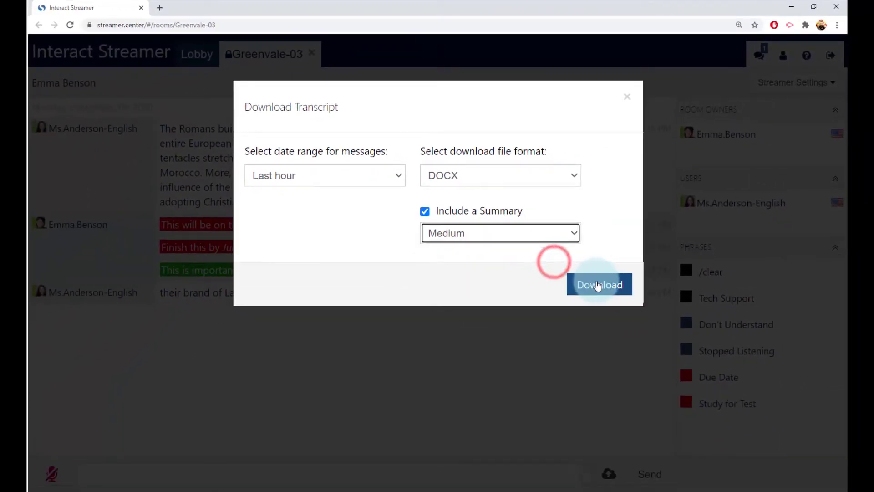
{"action": "left_click", "coordinate": [603, 297]}
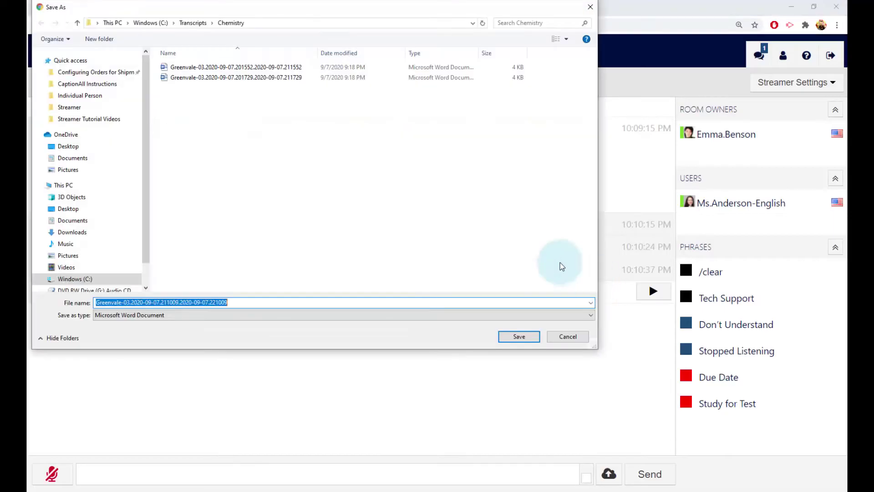
Save the transcript document in the Art subfolder of the Transcripts folder, keeping the proposed file name
{"action": "left_click", "coordinate": [199, 27]}
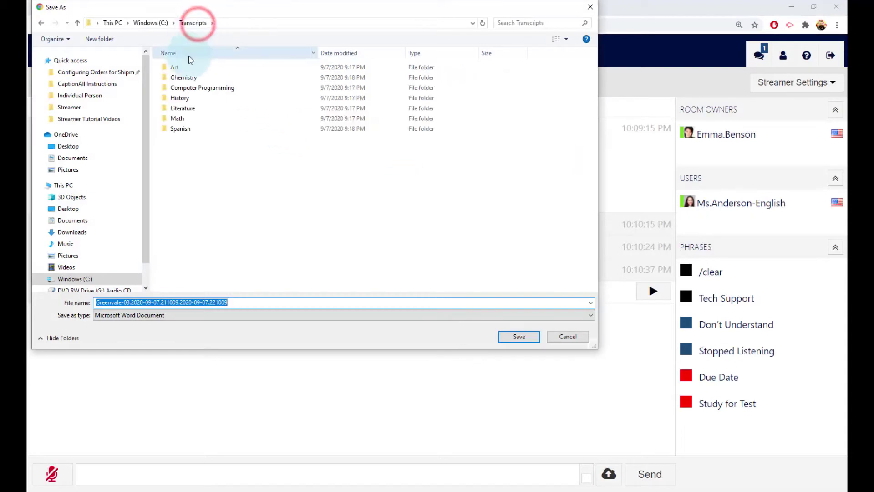
{"action": "left_click", "coordinate": [176, 68]}
{"action": "double_click", "coordinate": [176, 68]}
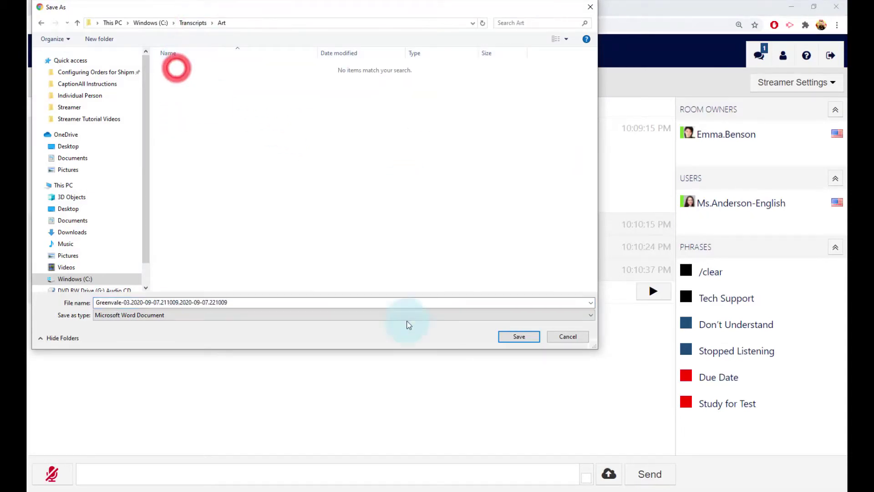
{"action": "left_click", "coordinate": [517, 336]}
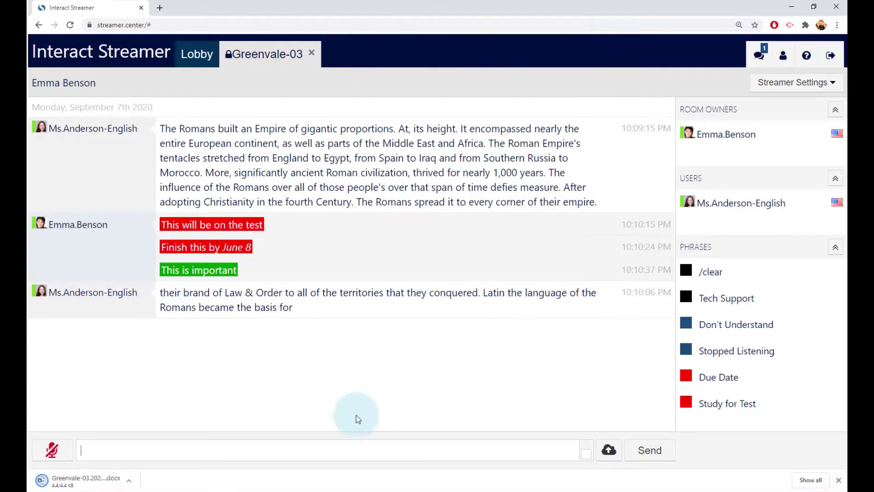
Erase the room's transcript by sending the /clear command
{"action": "left_click", "coordinate": [362, 449]}
{"action": "type", "text": "/clear"}
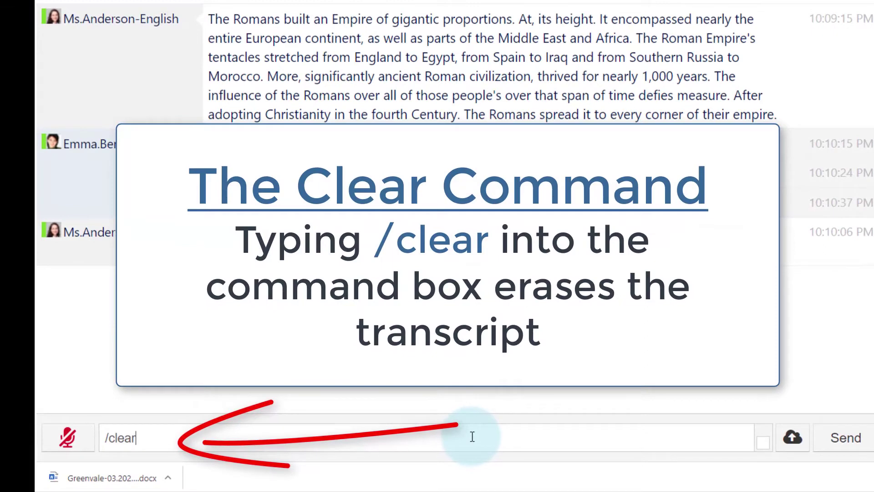
{"action": "key", "text": "Return"}
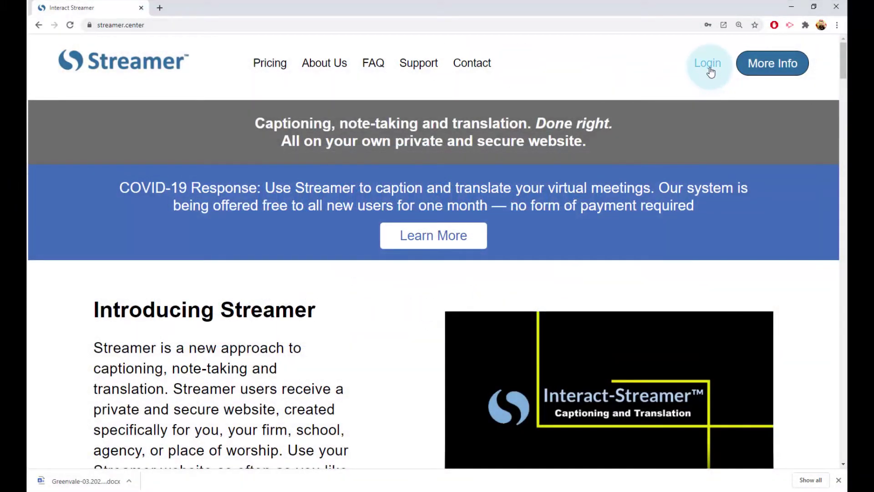
Log in to Streamer with the prefilled account credentials and enter the private room Greenvale-03
{"action": "left_click", "coordinate": [711, 72]}
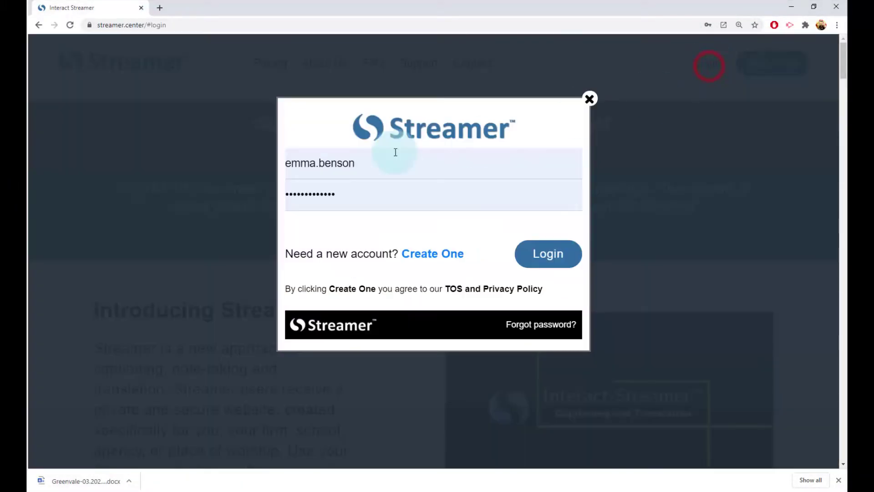
{"action": "left_click", "coordinate": [378, 164]}
{"action": "left_click", "coordinate": [427, 201]}
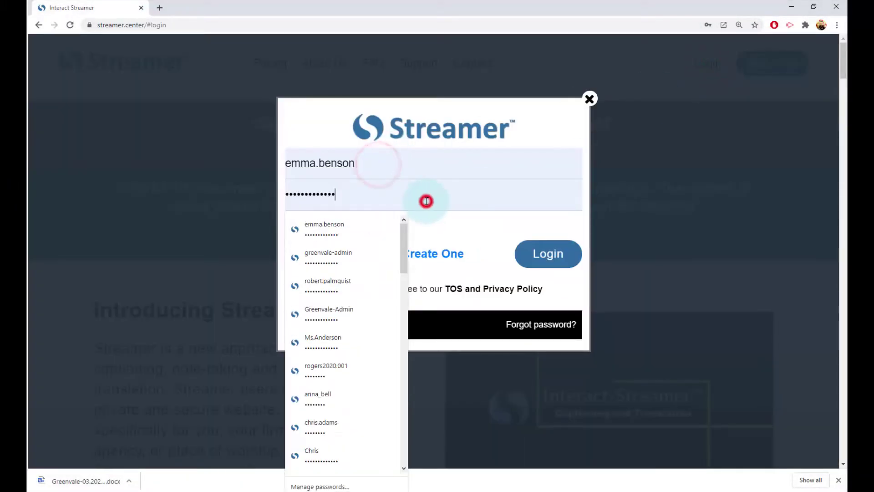
{"action": "left_click", "coordinate": [546, 260]}
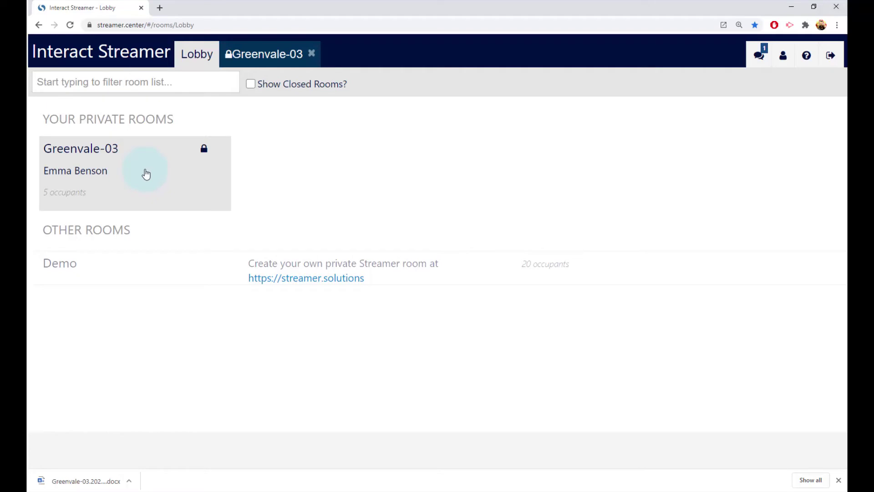
{"action": "left_click", "coordinate": [145, 175]}
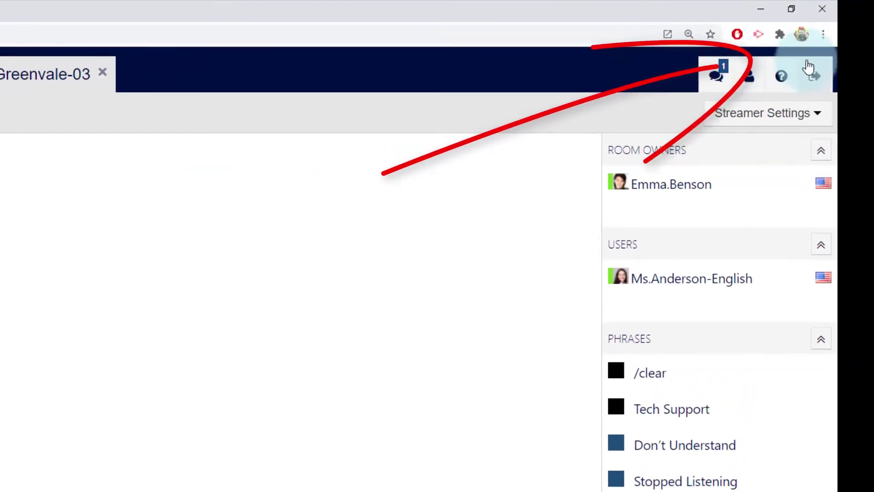
Create a browser shortcut to the Greenvale-03 room page, named "Streamer Captioning"
{"action": "left_click", "coordinate": [824, 35]}
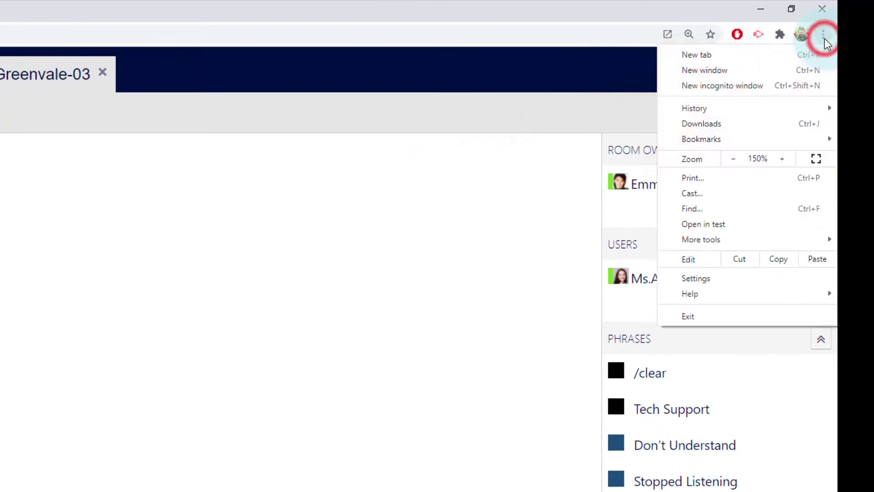
{"action": "mouse_move", "coordinate": [748, 236]}
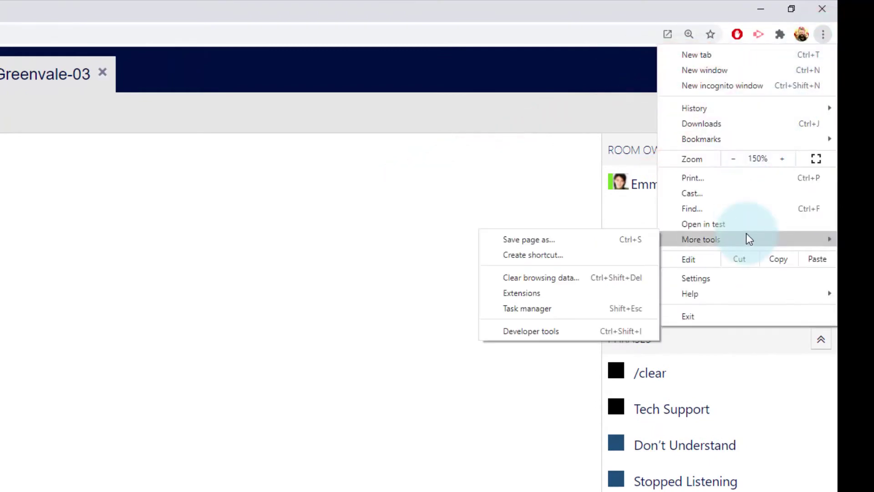
{"action": "left_click", "coordinate": [566, 258]}
{"action": "left_click", "coordinate": [303, 90]}
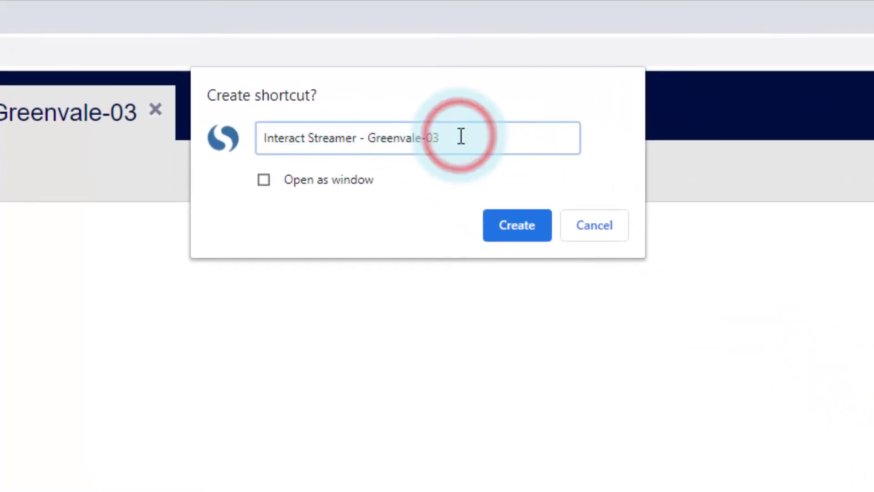
{"action": "key", "text": "BackSpace"}
{"action": "key", "text": "BackSpace"}
{"action": "key", "text": "BackSpace"}
{"action": "key", "text": "BackSpace"}
{"action": "key", "text": "BackSpace"}
{"action": "key", "text": "BackSpace"}
{"action": "key", "text": "BackSpace"}
{"action": "key", "text": "BackSpace"}
{"action": "key", "text": "BackSpace"}
{"action": "key", "text": "BackSpace"}
{"action": "key", "text": "BackSpace"}
{"action": "key", "text": "BackSpace"}
{"action": "key", "text": "BackSpace"}
{"action": "key", "text": "BackSpace"}
{"action": "key", "text": "BackSpace"}
{"action": "key", "text": "BackSpace"}
{"action": "key", "text": "BackSpace"}
{"action": "key", "text": "BackSpace"}
{"action": "key", "text": "BackSpace"}
{"action": "key", "text": "BackSpace"}
{"action": "type", "text": "Streamer Captioning"}
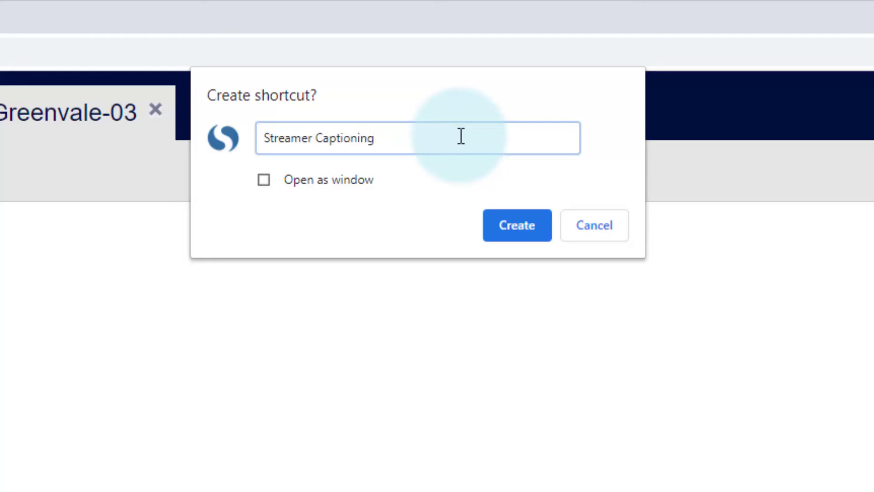
{"action": "left_click", "coordinate": [514, 218]}
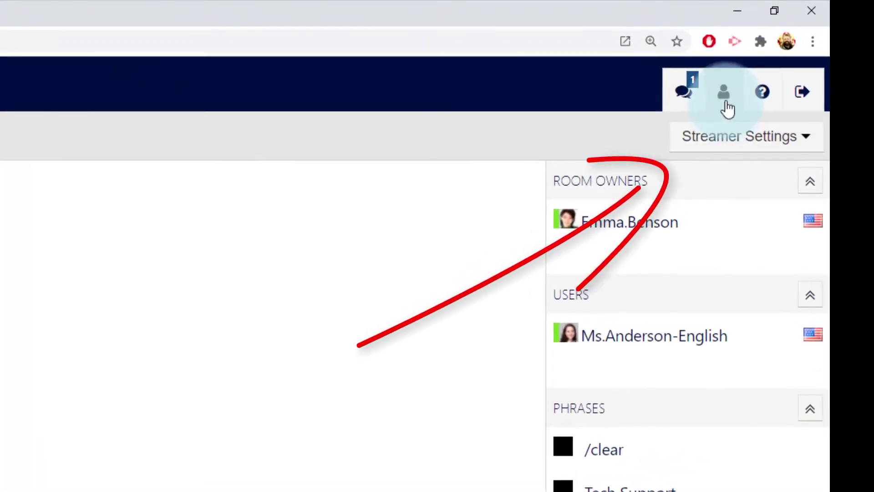
In the account's phrase settings, add a red phrase titled "Homework Assignment" with the text "This is an assignment that I need to complete."
{"action": "left_click", "coordinate": [725, 103]}
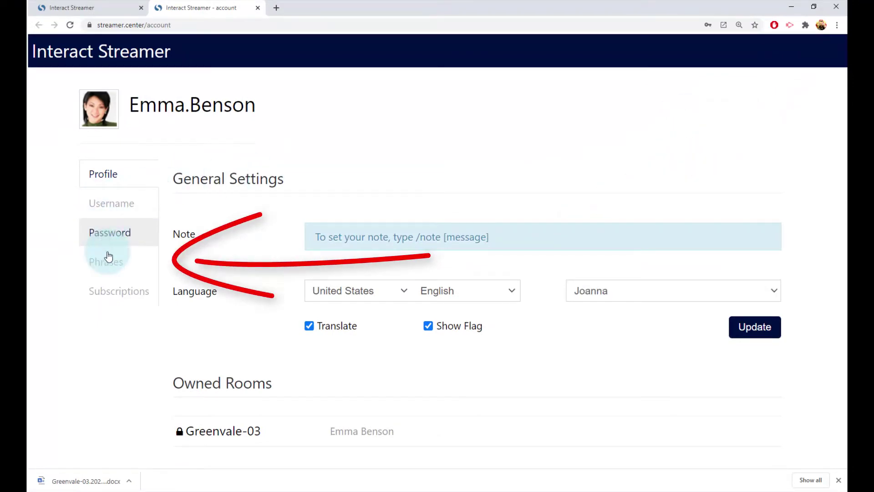
{"action": "left_click", "coordinate": [108, 256]}
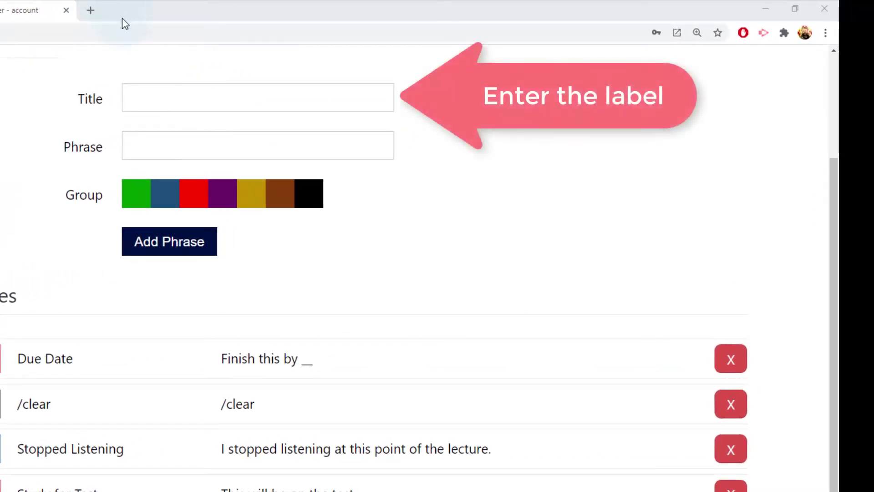
{"action": "left_click", "coordinate": [174, 97]}
{"action": "type", "text": "Homework Assi"}
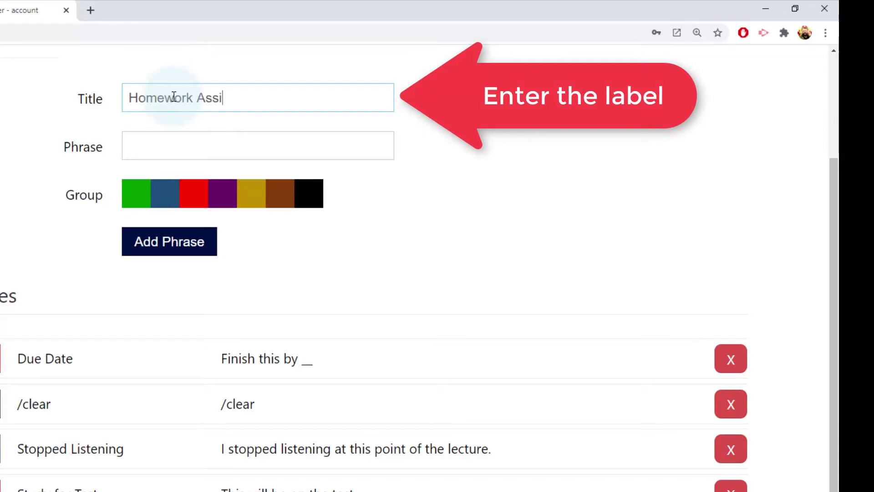
{"action": "type", "text": "gnment"}
{"action": "left_click", "coordinate": [189, 145]}
{"action": "type", "text": "This is an assi"}
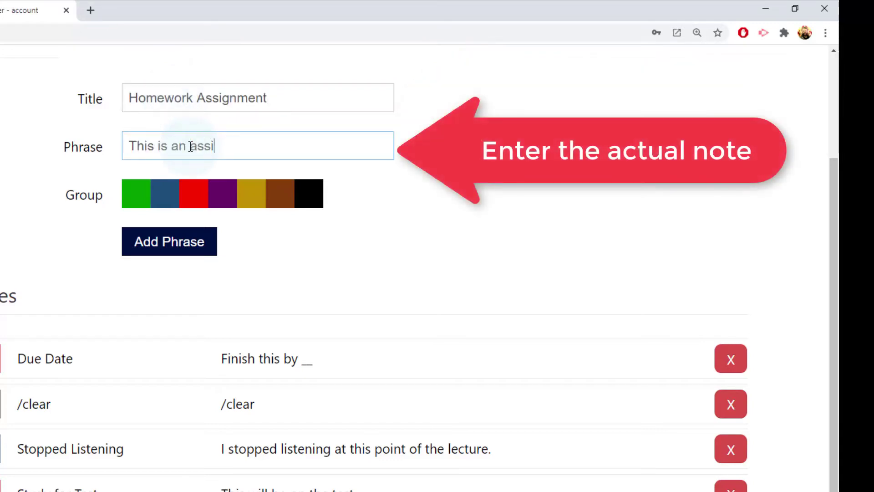
{"action": "type", "text": "gnment that I need to complete."}
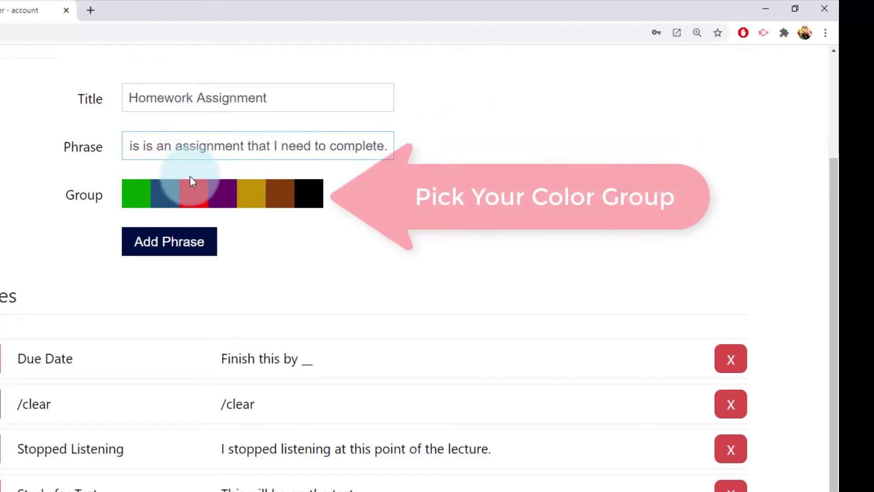
{"action": "left_click", "coordinate": [193, 187]}
{"action": "left_click", "coordinate": [186, 240]}
Add a red fill-in phrase titled "Homework Assignment" with the text "This is due on __"
{"action": "left_click", "coordinate": [216, 105]}
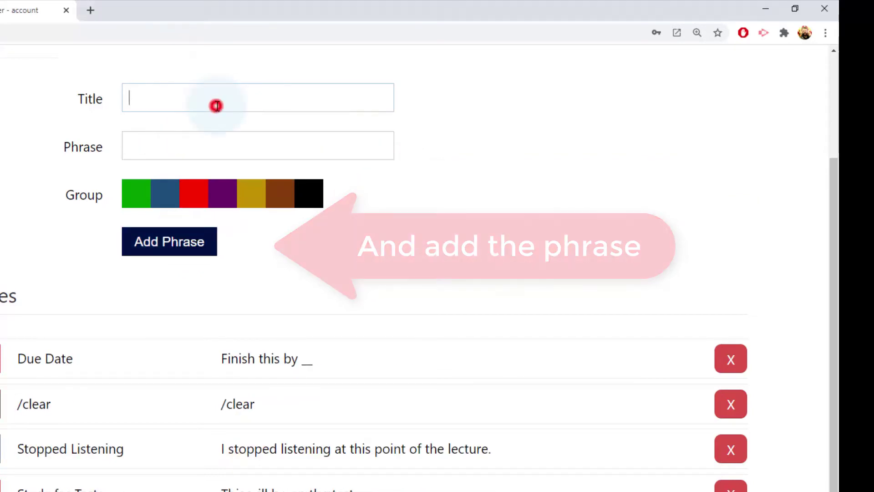
{"action": "type", "text": "Homework Assignment"}
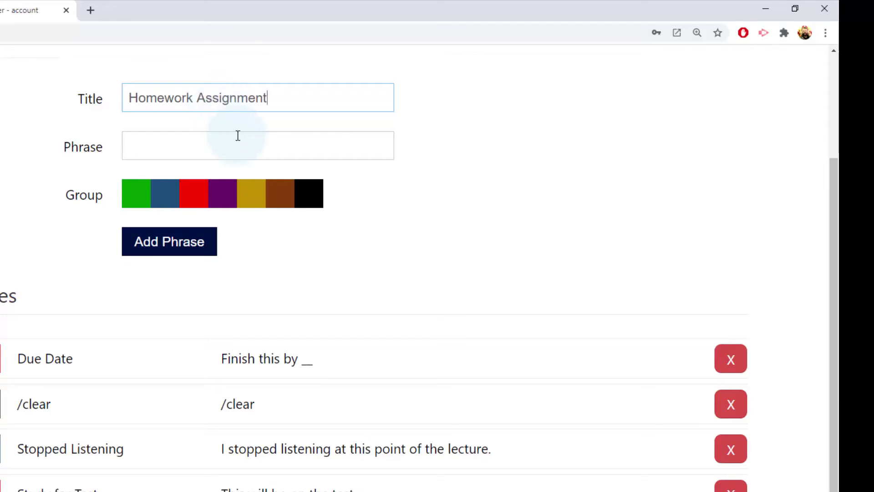
{"action": "type", "text": "This is due on __"}
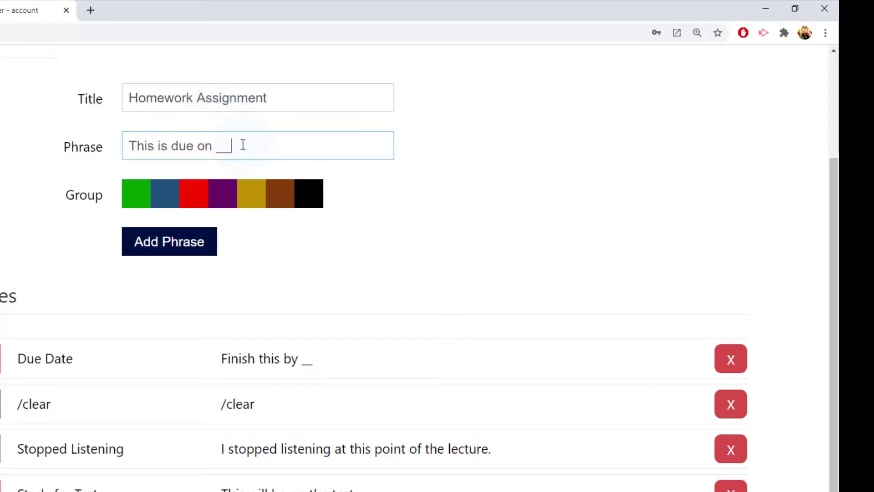
{"action": "left_click", "coordinate": [197, 195]}
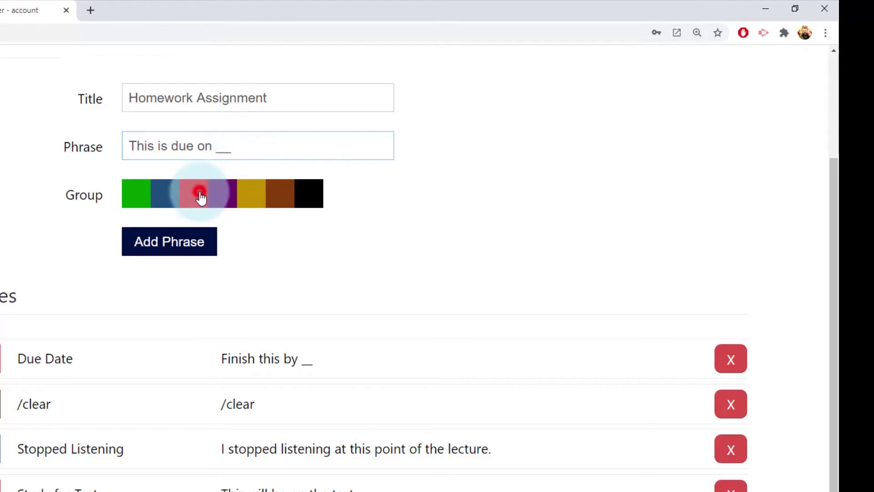
{"action": "left_click", "coordinate": [187, 247]}
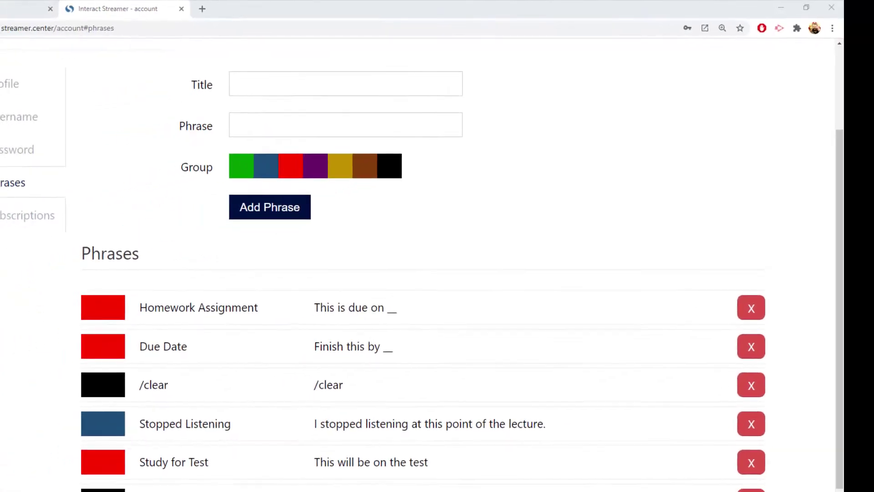
Open the account's username change form
{"action": "left_click", "coordinate": [21, 117]}
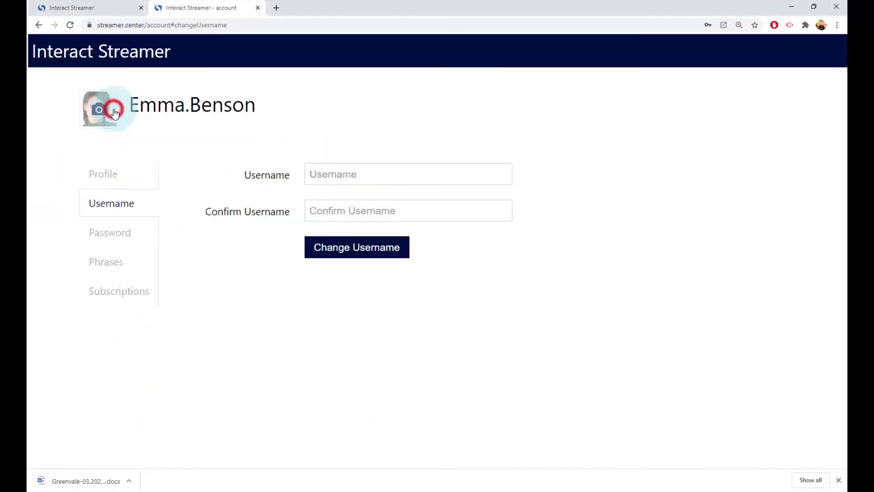
Update the account's general profile settings and close the account page
{"action": "left_click", "coordinate": [117, 235]}
{"action": "left_click", "coordinate": [110, 175]}
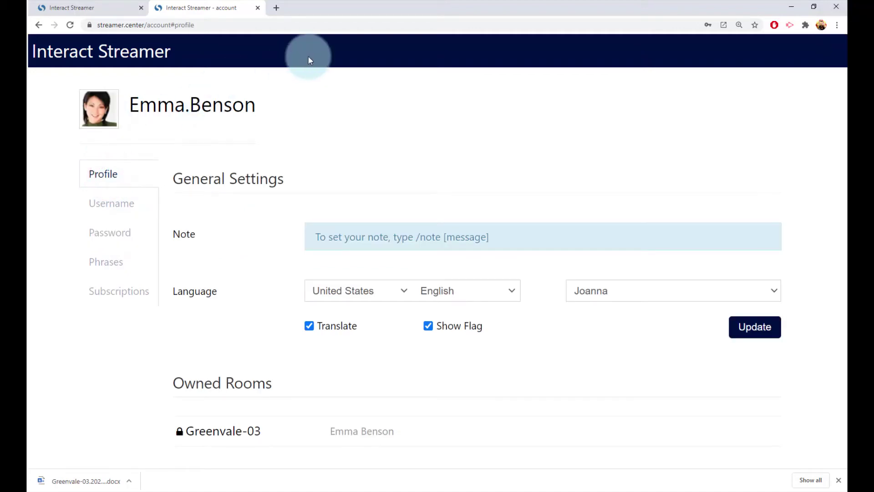
{"action": "left_click", "coordinate": [755, 327]}
{"action": "left_click", "coordinate": [522, 80]}
{"action": "left_click", "coordinate": [255, 7]}
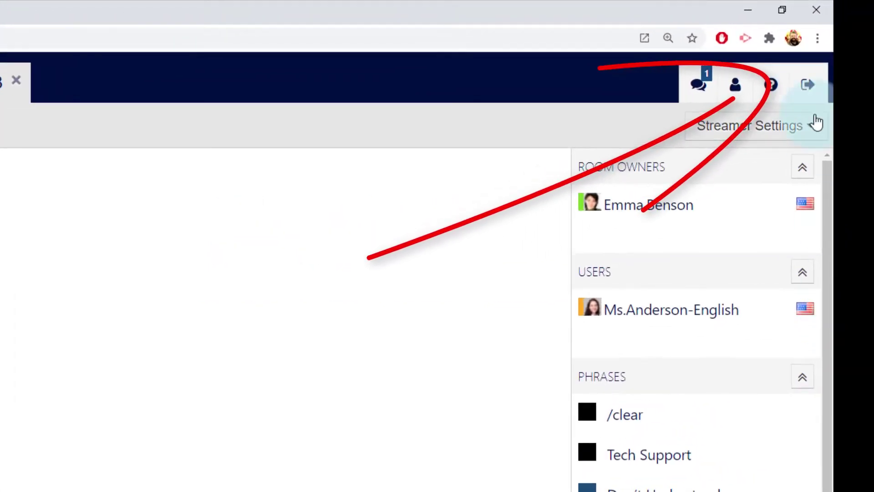
In the browser's advanced download settings, toggle the option to ask where to save each file before downloading
{"action": "left_click", "coordinate": [818, 41]}
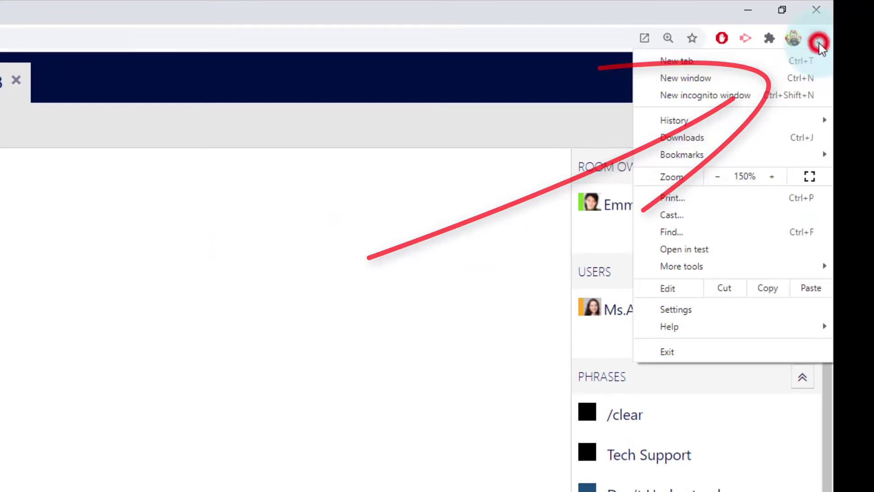
{"action": "left_click", "coordinate": [729, 306]}
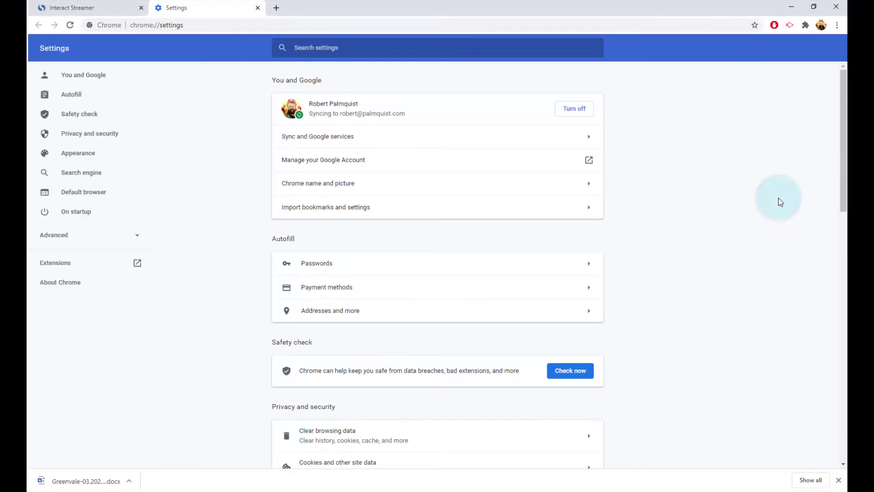
{"action": "scroll", "coordinate": [616, 332], "scroll_direction": "down", "scroll_amount": 15}
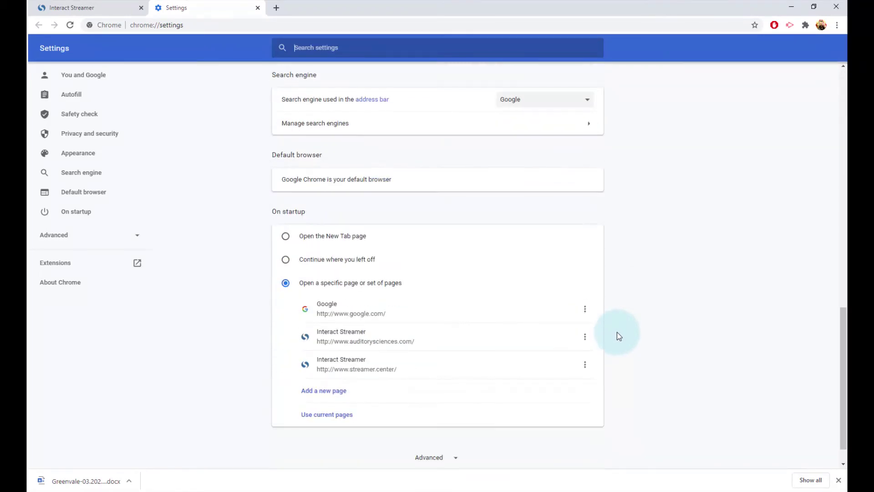
{"action": "scroll", "coordinate": [617, 332], "scroll_direction": "down", "scroll_amount": 1}
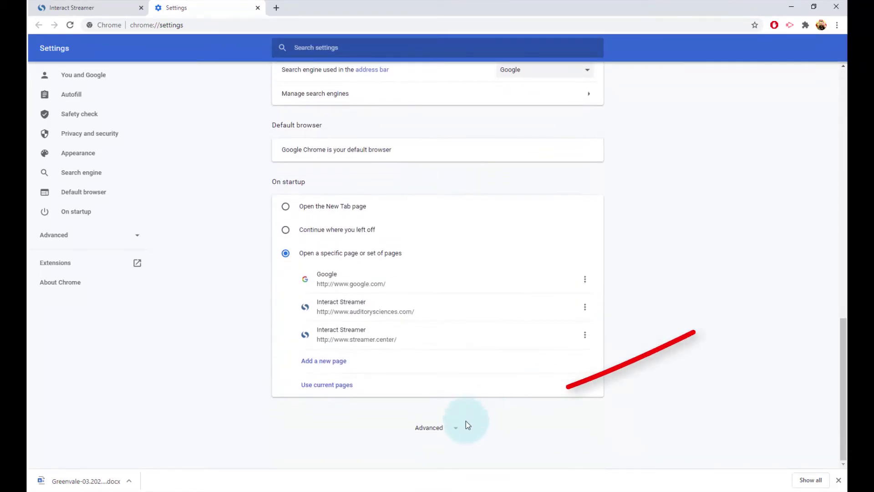
{"action": "left_click", "coordinate": [437, 430]}
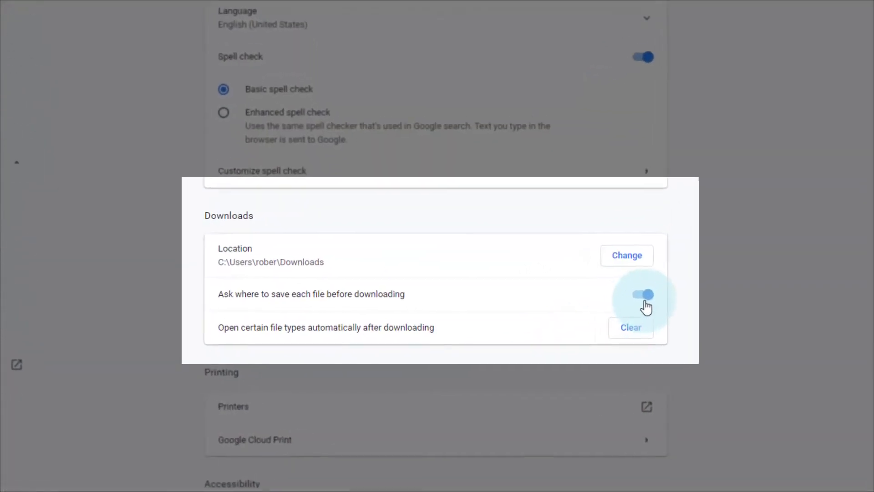
{"action": "left_click", "coordinate": [587, 330]}
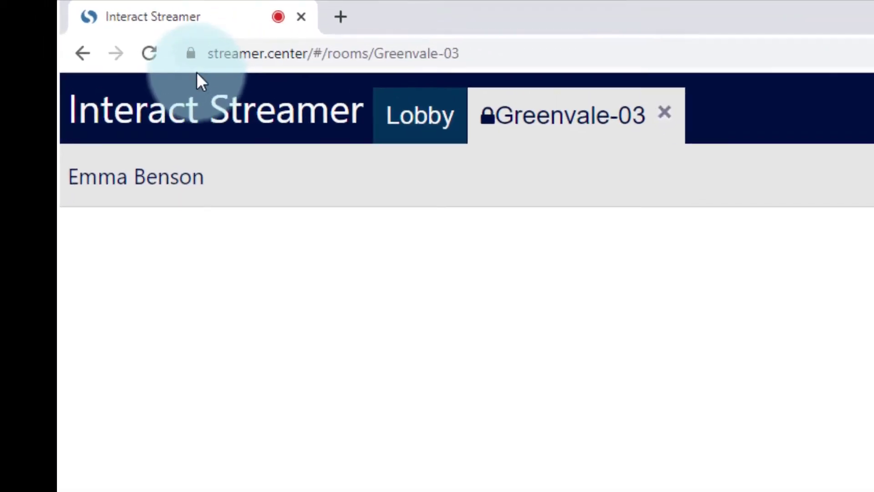
Check the site's microphone permission for the Greenvale-03 room and mute the room's microphone
{"action": "left_click", "coordinate": [232, 64]}
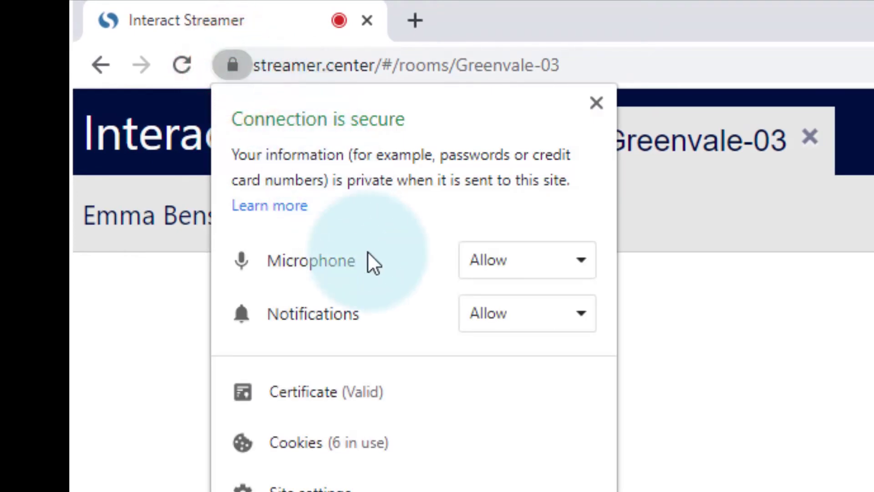
{"action": "left_click", "coordinate": [597, 102]}
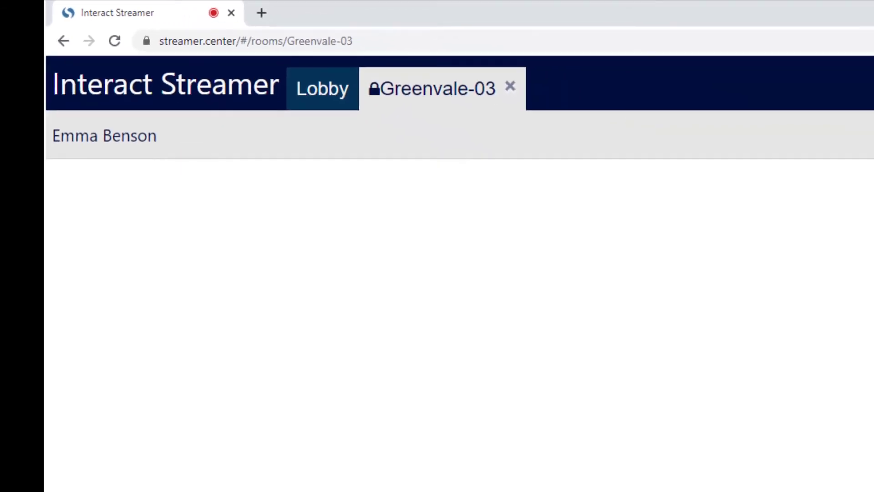
{"action": "left_click", "coordinate": [89, 491]}
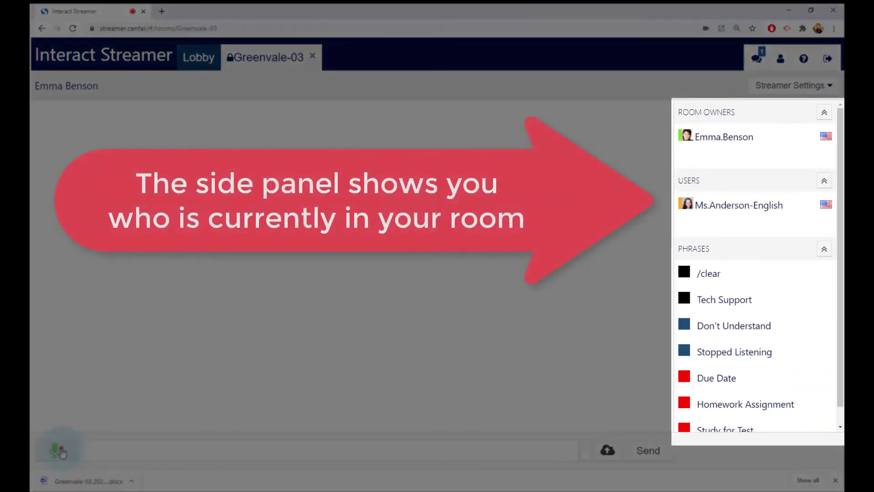
{"action": "left_click", "coordinate": [55, 450]}
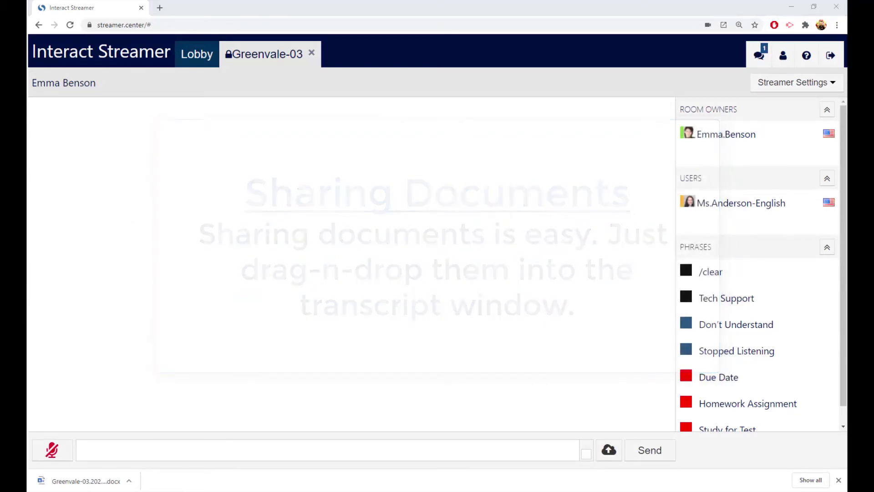
Share the document Interact-Streamer.pdf in the Greenvale-03 room's transcript
{"action": "left_click_drag", "start_coordinate": [137, 318], "coordinate": [401, 262]}
{"action": "left_click", "coordinate": [610, 465]}
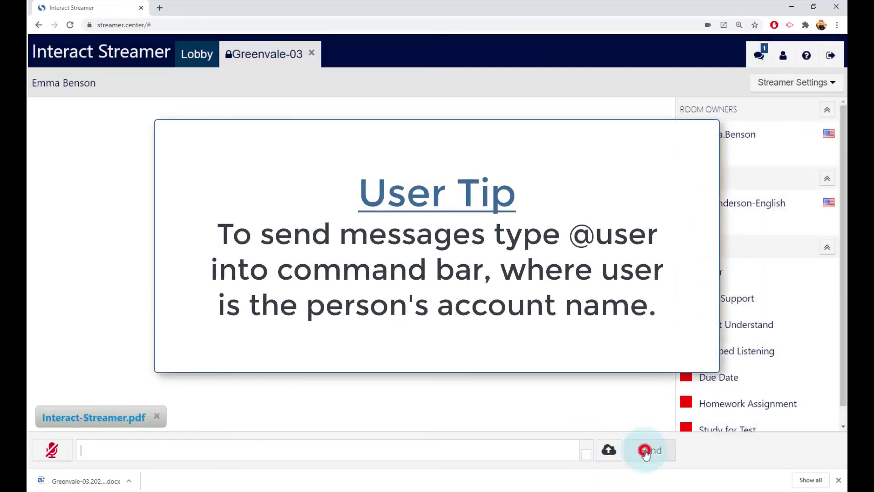
{"action": "left_click", "coordinate": [645, 450]}
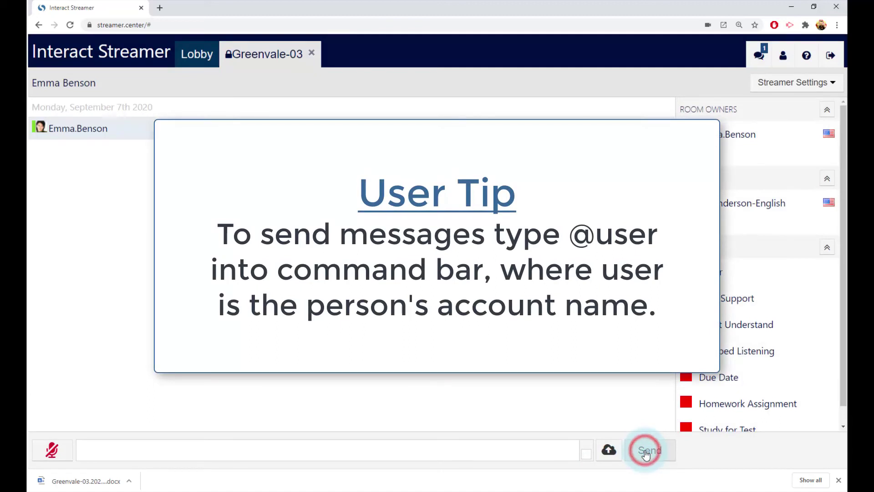
Send the English teacher listed under the room's users the message "I will be gone tomorrow from school"
{"action": "left_click", "coordinate": [751, 206]}
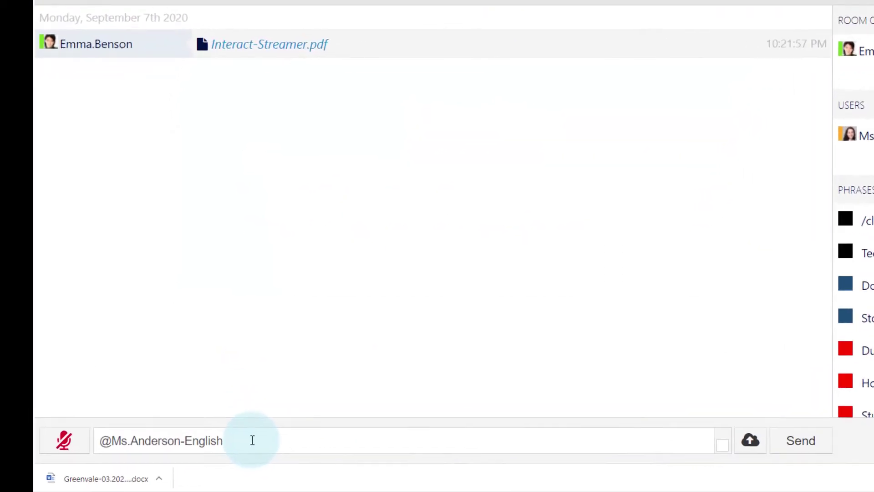
{"action": "type", "text": "I will"}
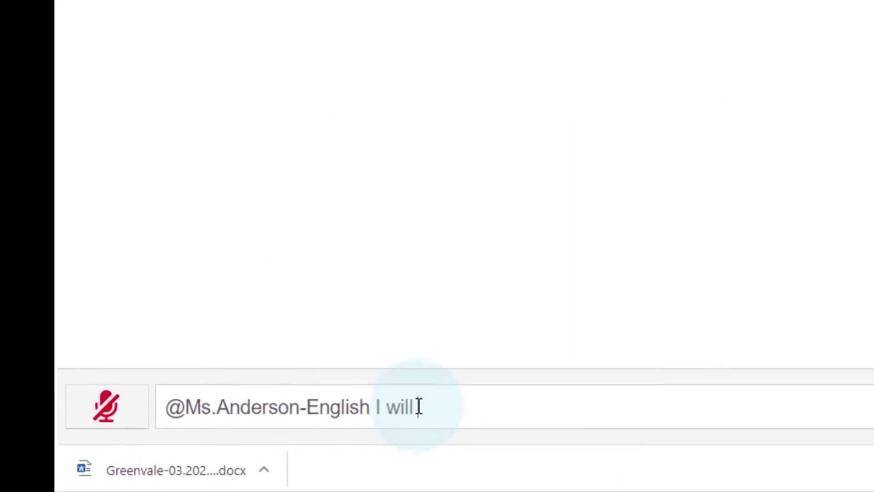
{"action": "type", "text": " be gone tom"}
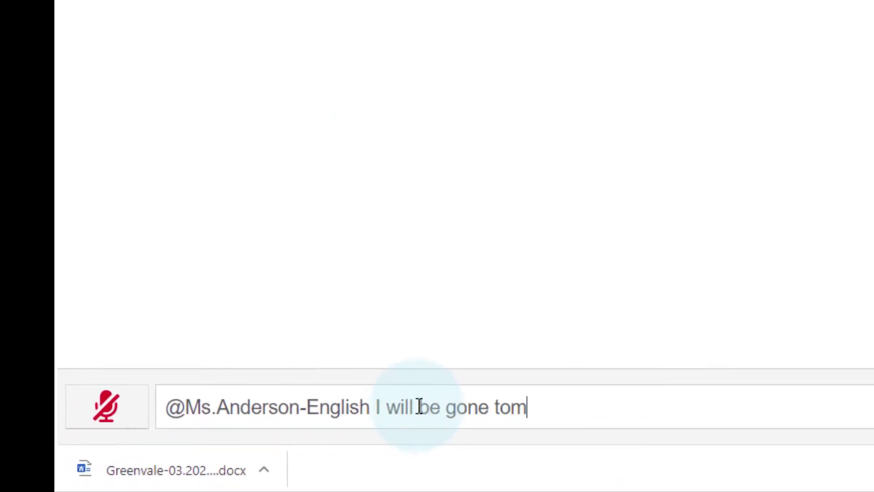
{"action": "type", "text": "orrow from s"}
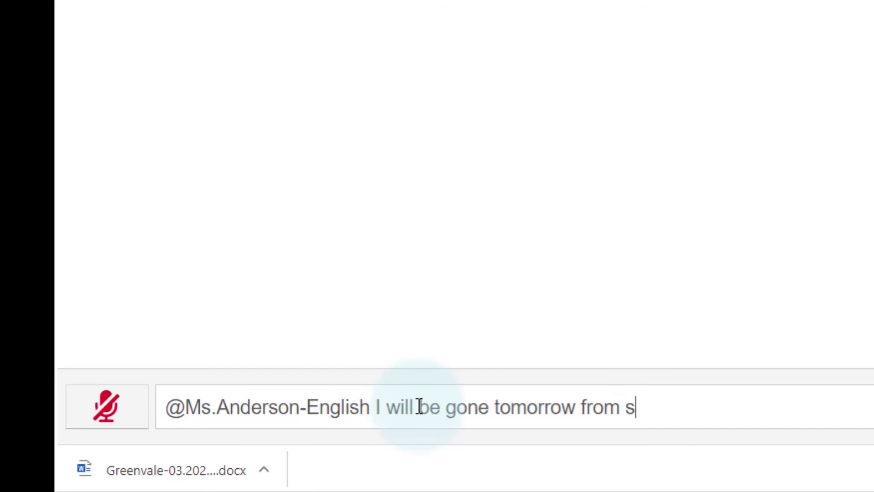
{"action": "type", "text": "chool"}
{"action": "key", "text": "Return"}
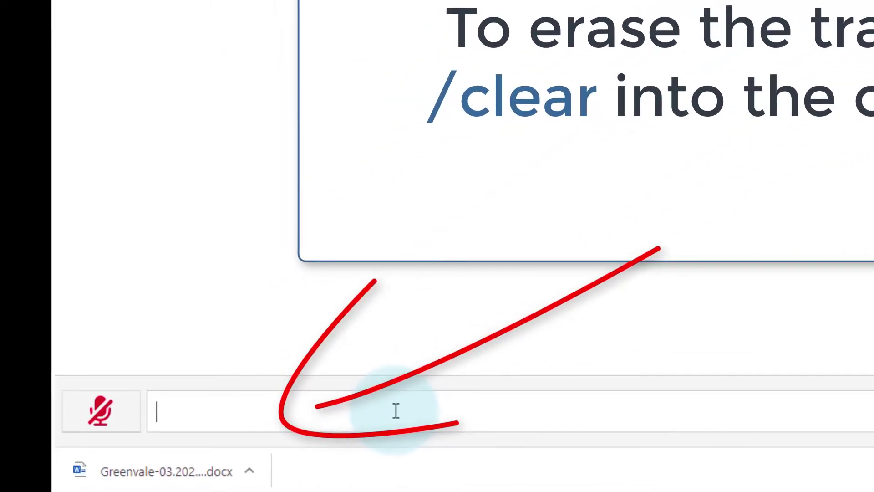
Erase the Greenvale-03 room's transcript with the /clear command
{"action": "type", "text": "/clear"}
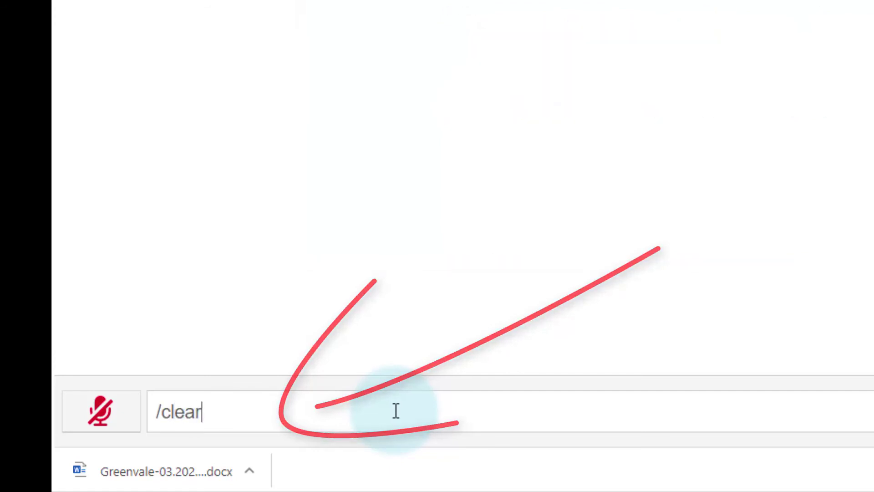
{"action": "key", "text": "Return"}
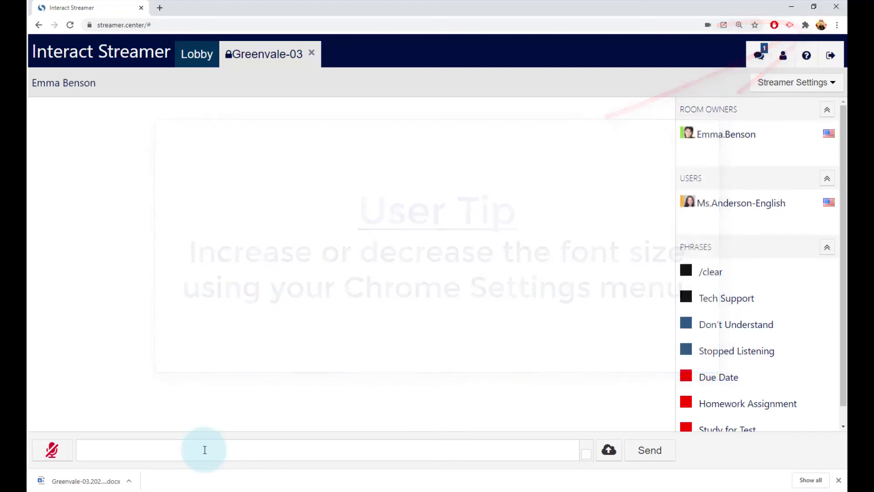
{"action": "left_click", "coordinate": [205, 450]}
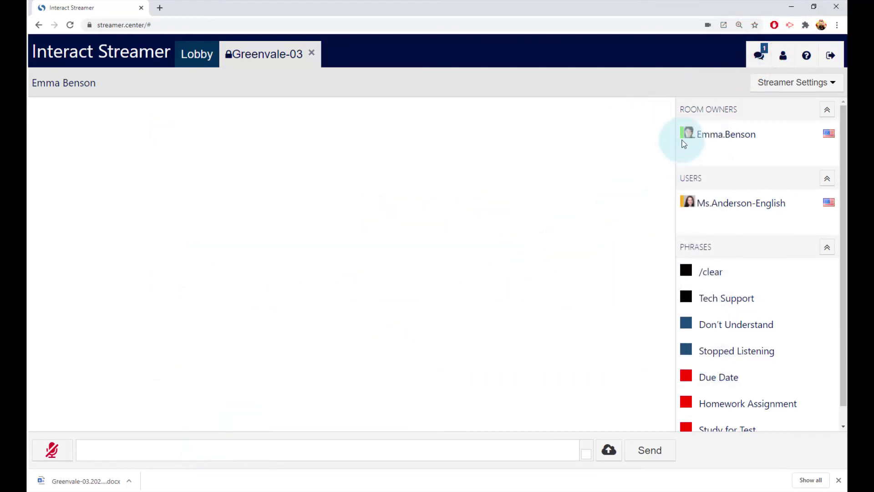